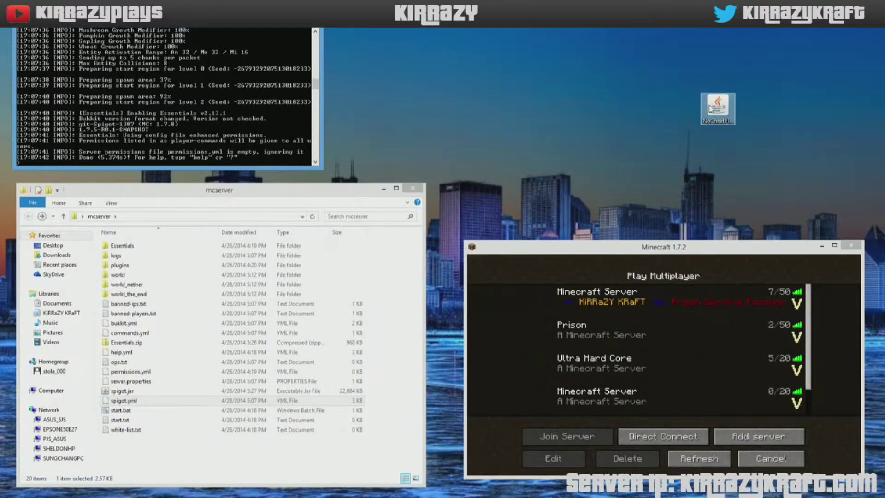
# - Move NoCheatPlus.jar from the desktop into the mcserver plugins folder
pyautogui.moveTo(710, 107); pyautogui.dragTo(537, 105)
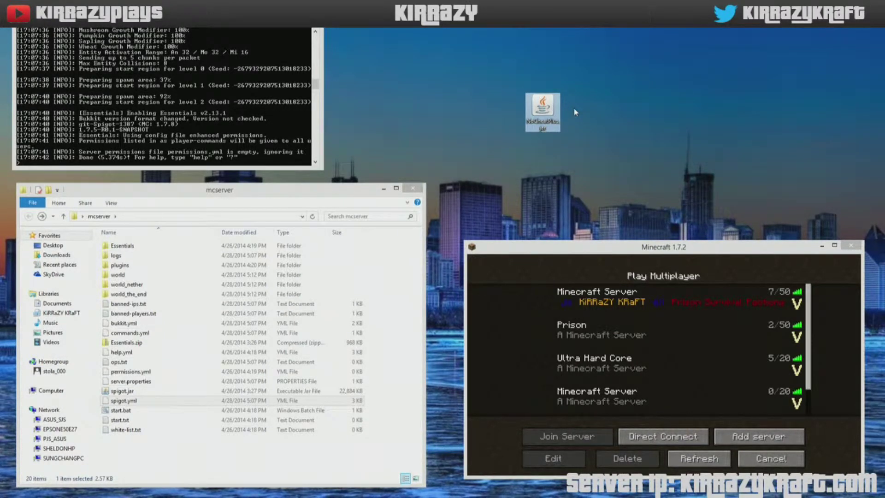
pyautogui.click(481, 88)
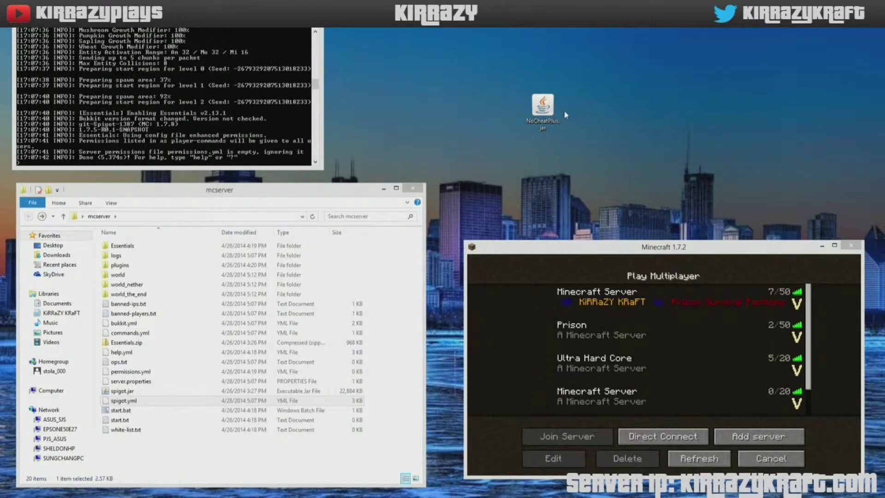
pyautogui.click(547, 110)
pyautogui.moveTo(548, 111); pyautogui.dragTo(118, 266)
# - Stop the running Minecraft server with the stop command and restart it from start.bat
pyautogui.click(138, 129)
pyautogui.write('stop')
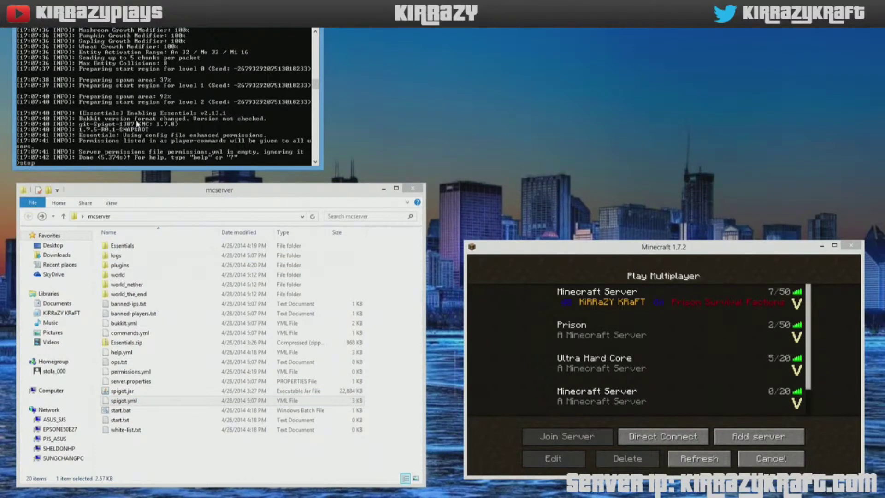
pyautogui.press('Return')
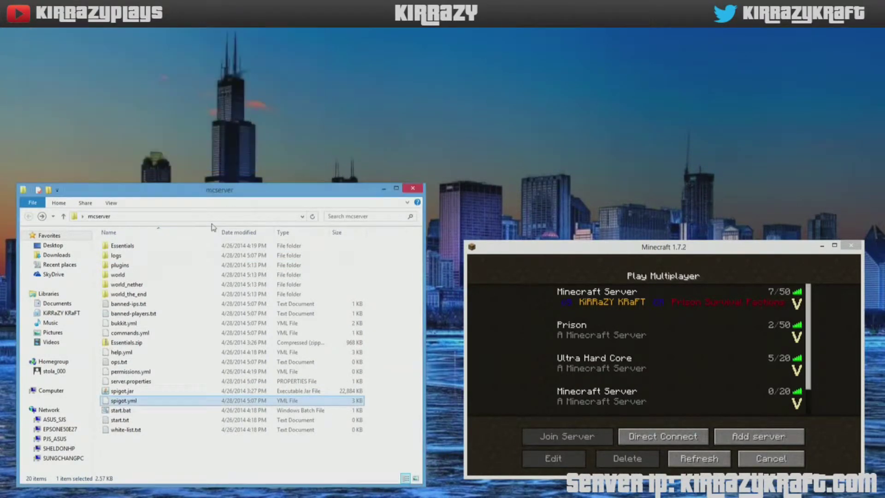
pyautogui.doubleClick(120, 410)
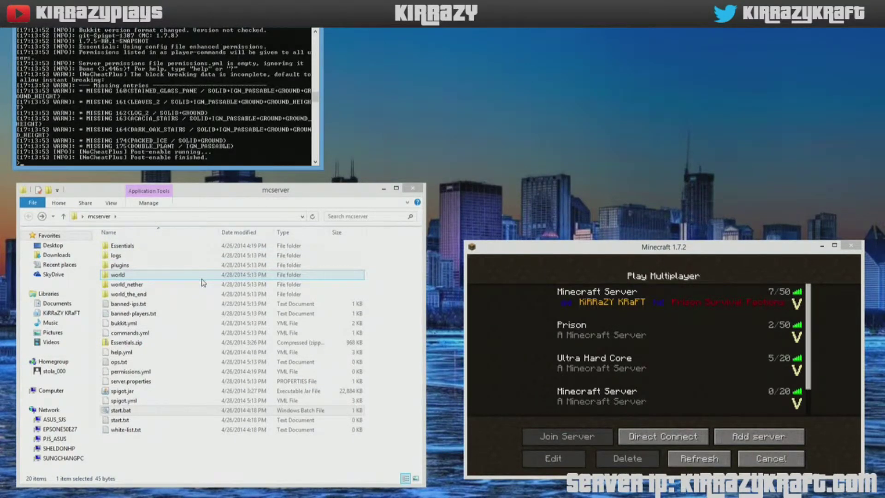
# - Open config.yml from the plugins/NoCheatPlus folder in Notepad++, reloading spigot.yml and server.properties
pyautogui.doubleClick(180, 270)
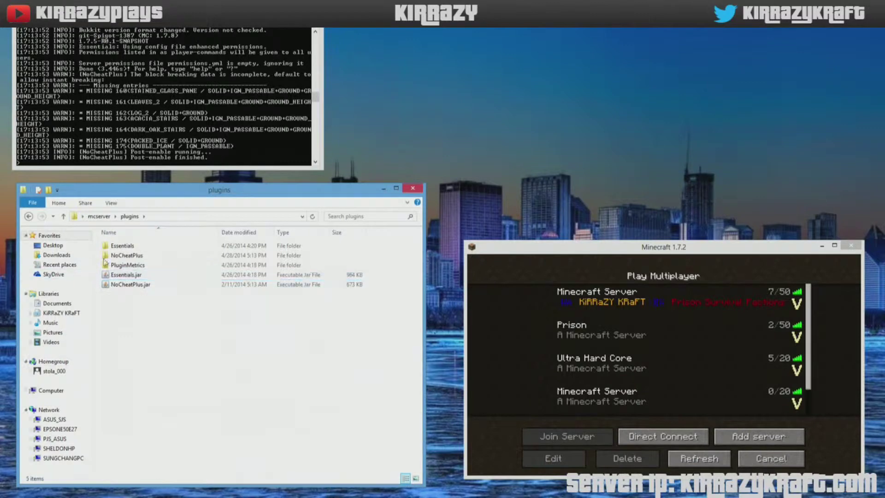
pyautogui.doubleClick(131, 255)
pyautogui.click(132, 247)
pyautogui.rightClick(133, 250)
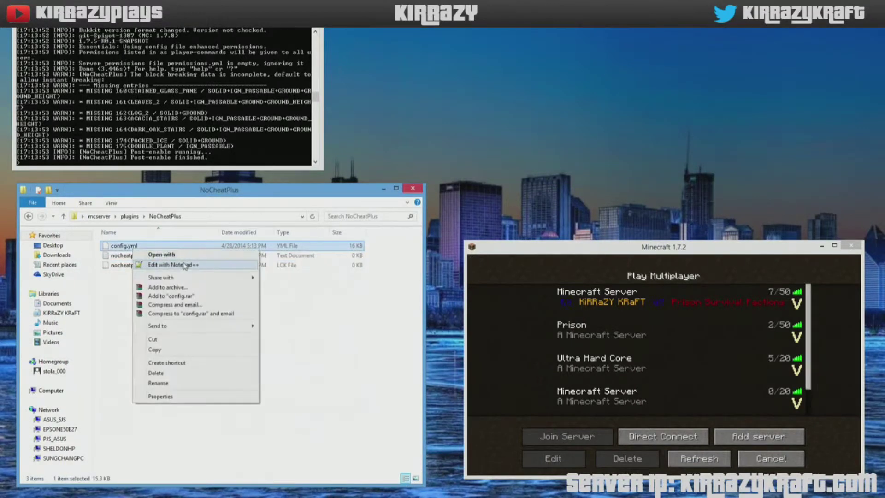
pyautogui.click(205, 265)
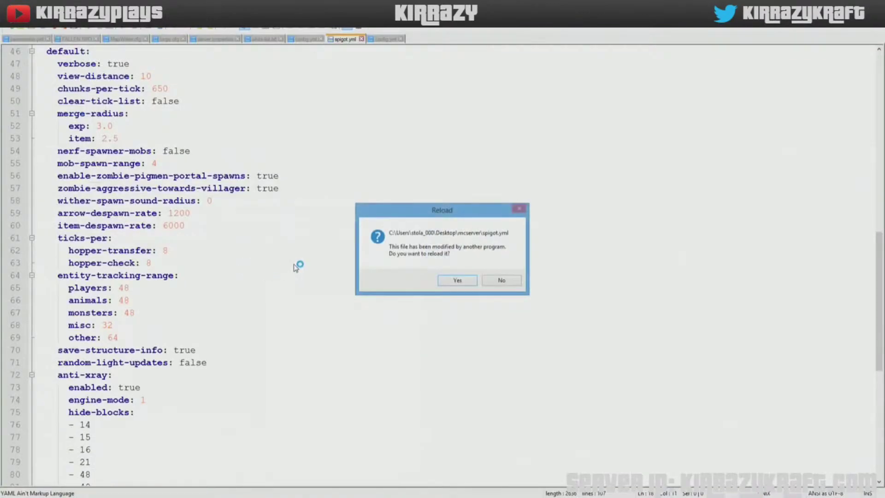
pyautogui.click(463, 280)
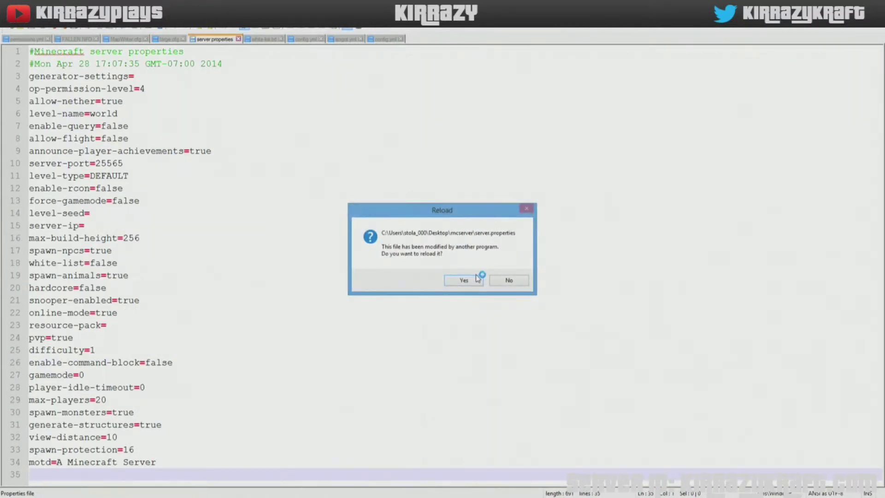
pyautogui.click(463, 280)
pyautogui.click(203, 126)
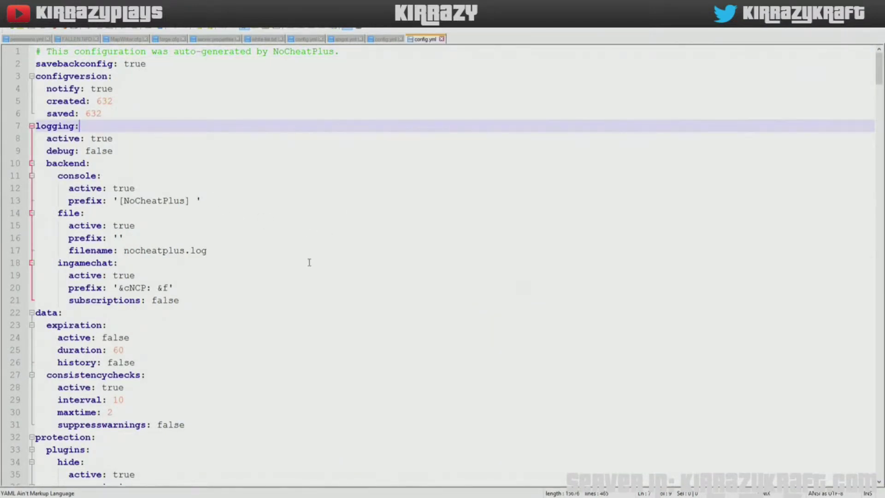
# - Set active to true under commands > consoleonly, covering the op and deop commands
pyautogui.scroll(-8, 317, 258)
pyautogui.scroll(-4, 318, 254)
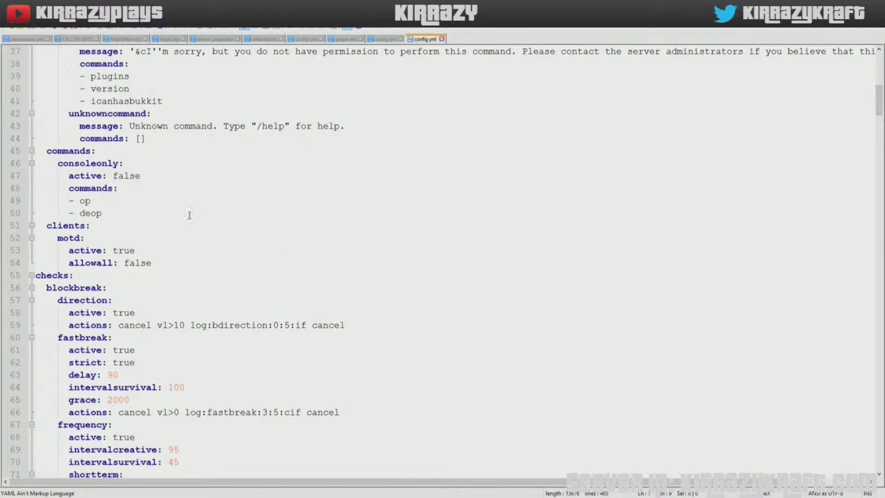
pyautogui.moveTo(111, 212); pyautogui.dragTo(41, 150)
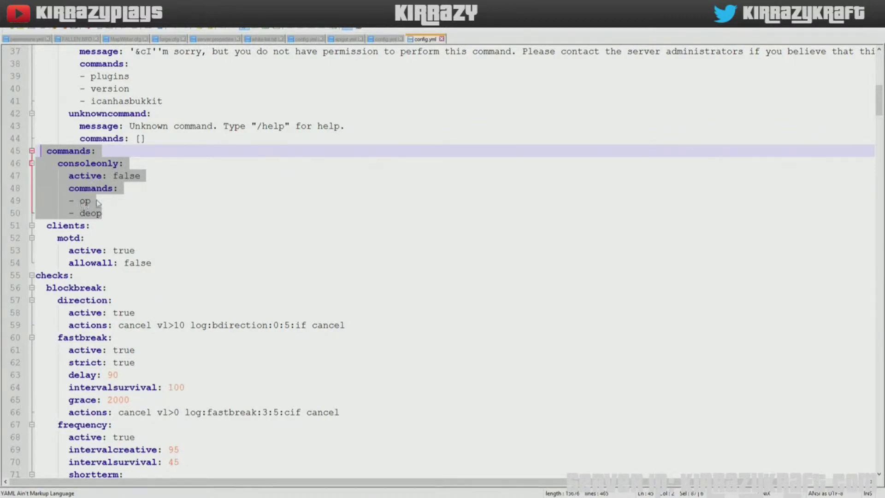
pyautogui.doubleClick(130, 177)
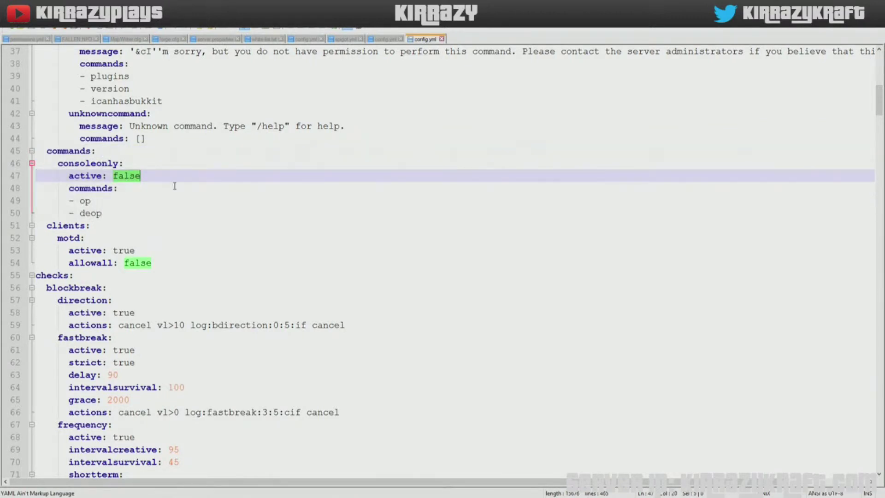
pyautogui.write('true')
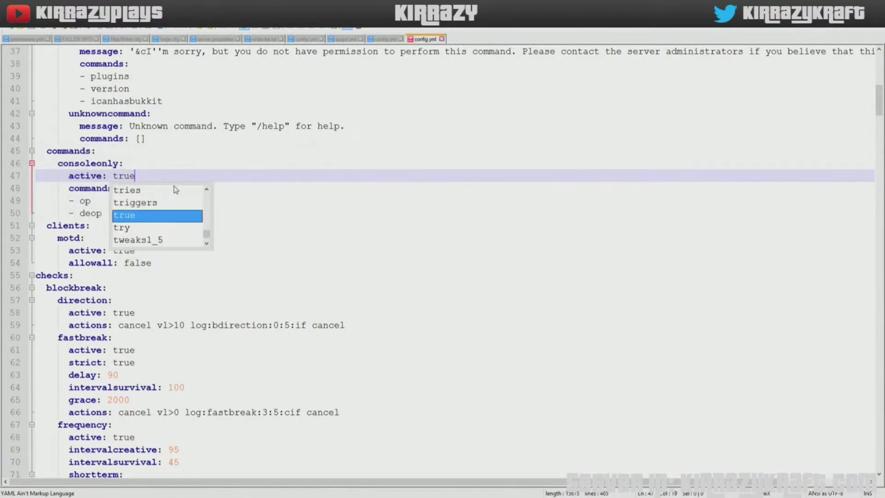
pyautogui.click(236, 140)
pyautogui.click(245, 176)
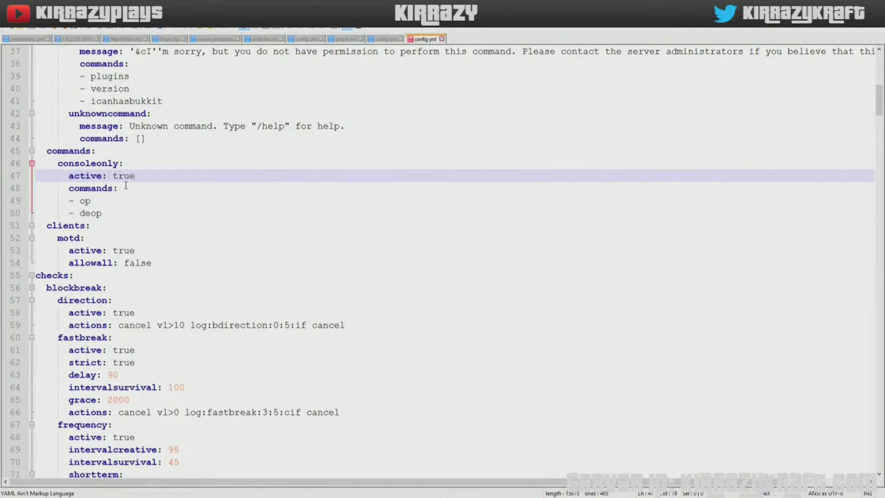
# - Remove operator status from the player account with the deop command in the server console
pyautogui.click(861, 5)
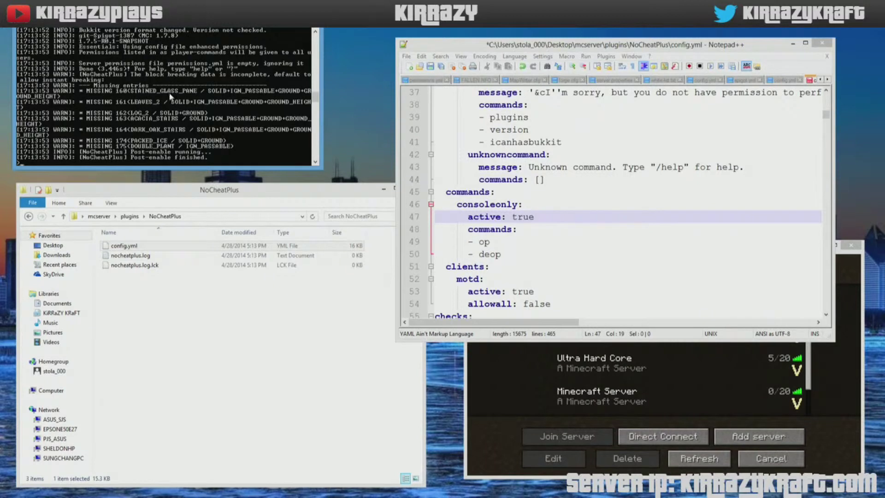
pyautogui.write('deop xkirr')
pyautogui.press('Return')
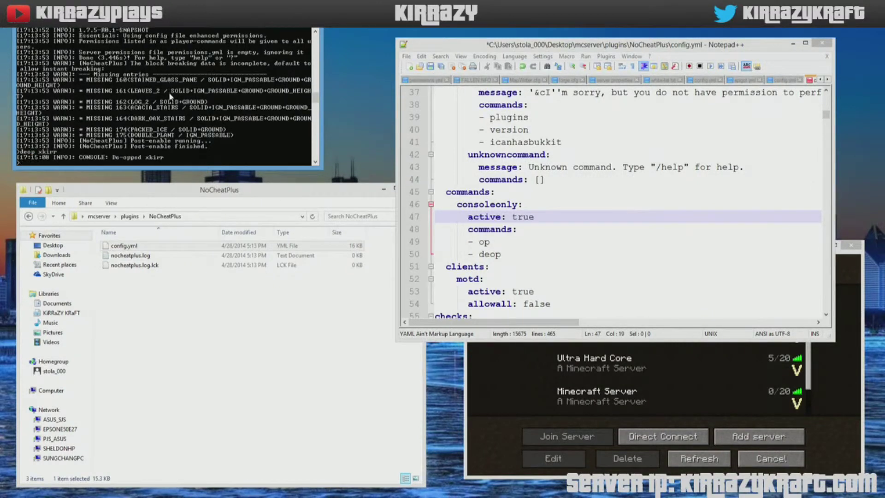
# - Select the last Minecraft Server entry in the multiplayer list and save the edited config.yml
pyautogui.click(639, 401)
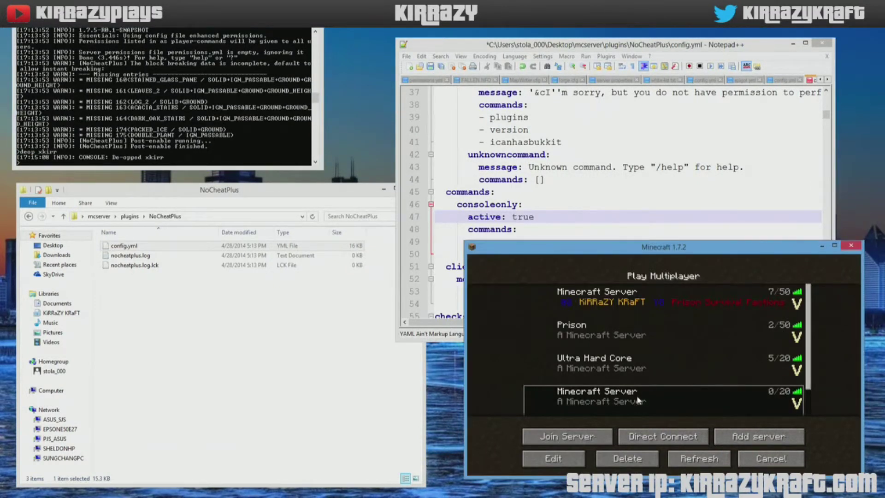
pyautogui.scroll(-1, 656, 396)
pyautogui.click(656, 395)
pyautogui.scroll(-1, 656, 391)
pyautogui.click(540, 202)
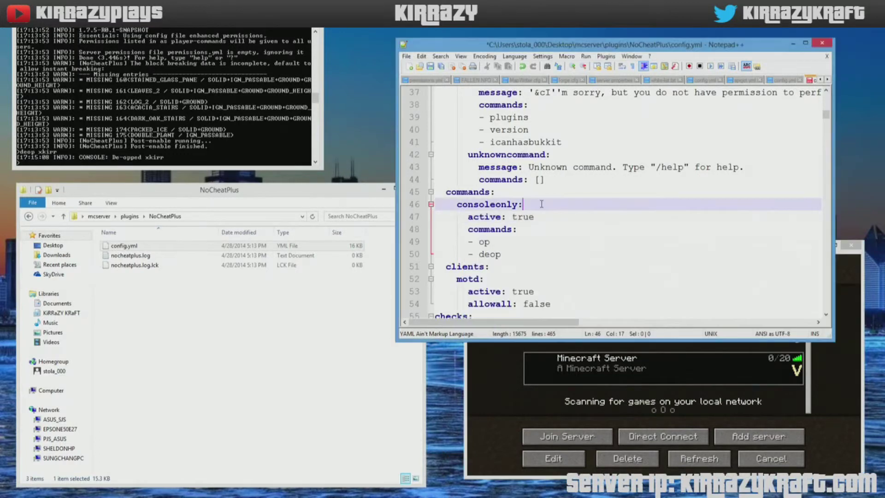
pyautogui.click(430, 66)
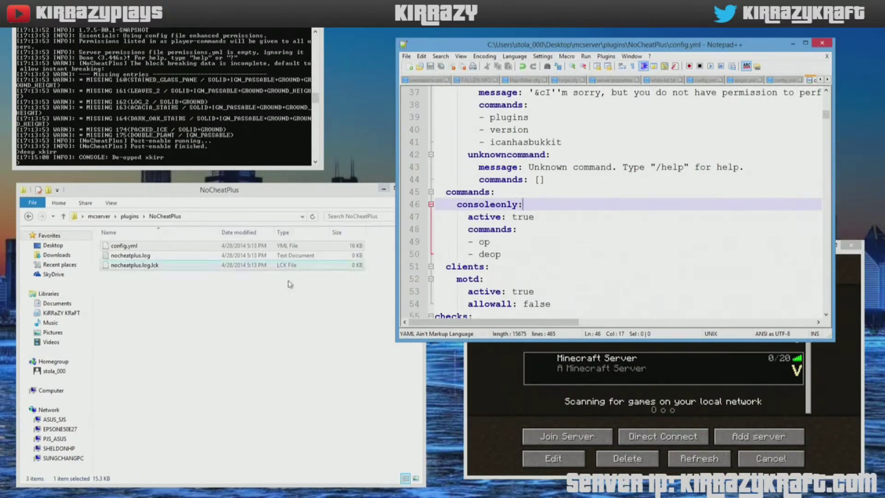
# - Try to reload the NoCheatPlus configuration with /ncp reload in the server console
pyautogui.click(177, 83)
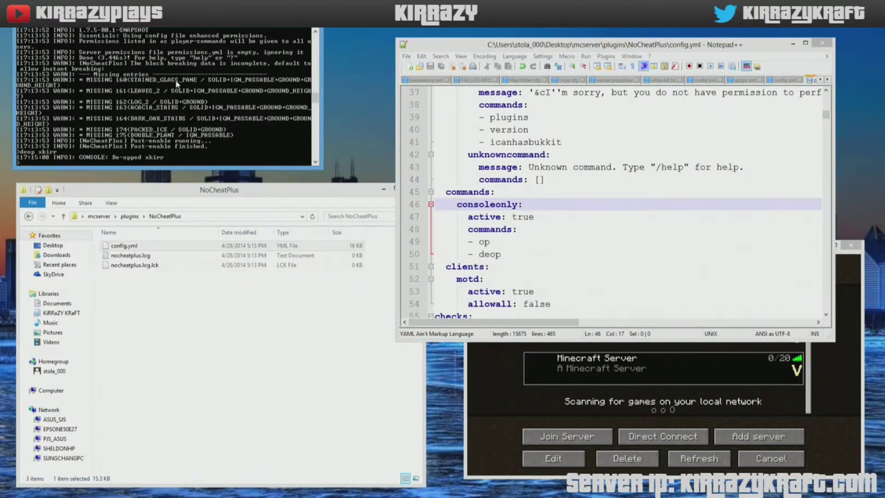
pyautogui.write('ncp reload')
pyautogui.press('Return')
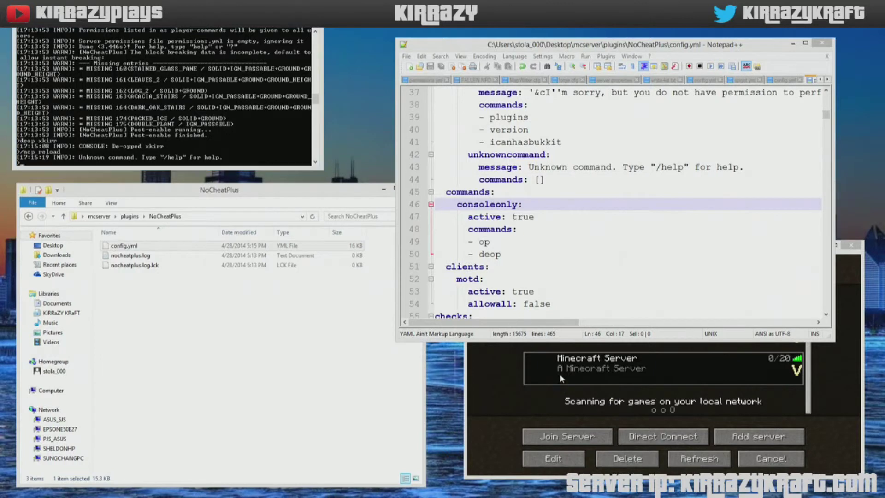
# - Grant the player account operator status with the op command in the server console
pyautogui.hotkey('alt', 'Tab')
pyautogui.write('op xkirr')
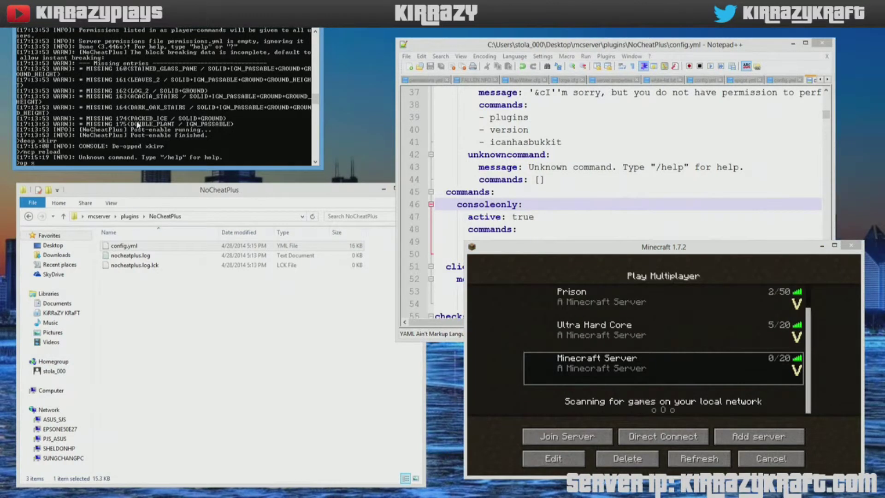
pyautogui.press('Return')
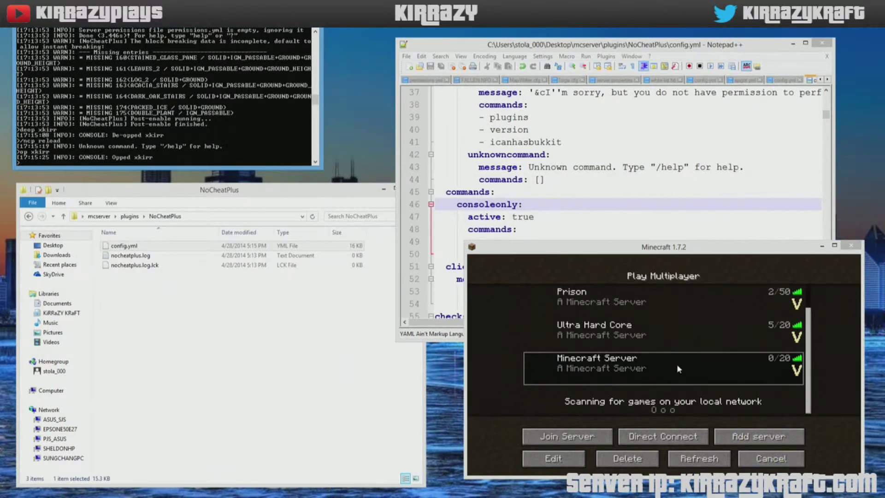
# - Join the last Minecraft Server in the multiplayer list and switch the game to full screen
pyautogui.scroll(-6, 677, 380)
pyautogui.click(668, 375)
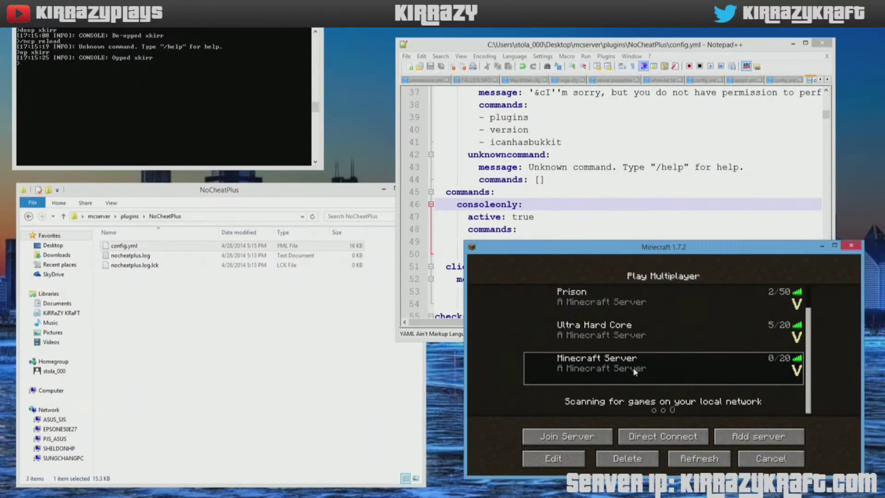
pyautogui.doubleClick(614, 366)
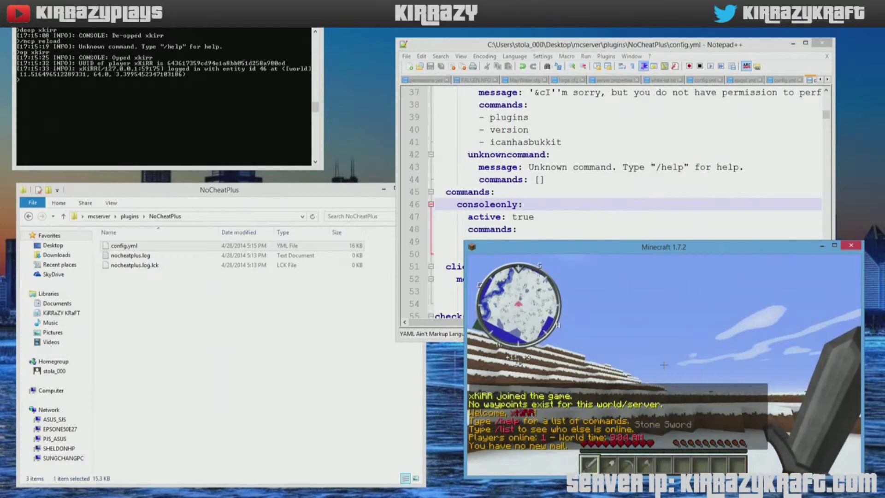
pyautogui.press('e')
pyautogui.press('F11')
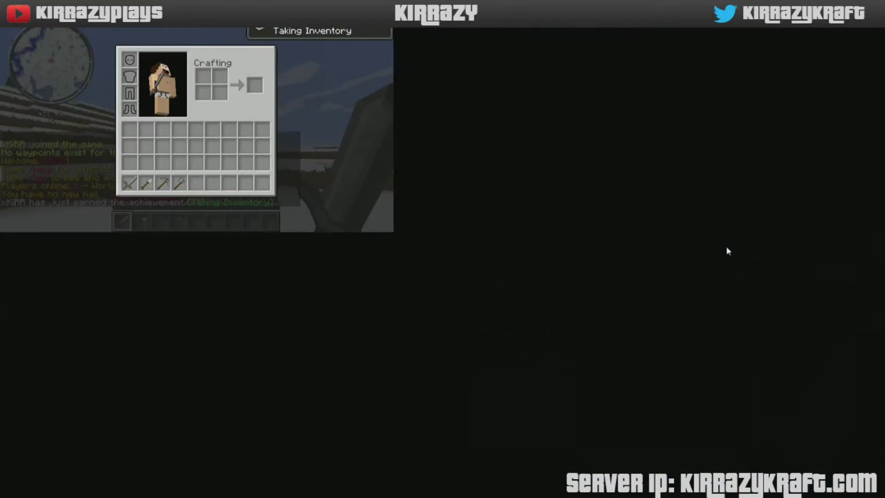
pyautogui.press('e')
# - List the NoCheatPlus administrative commands with /ncp in the game chat
pyautogui.press('/')
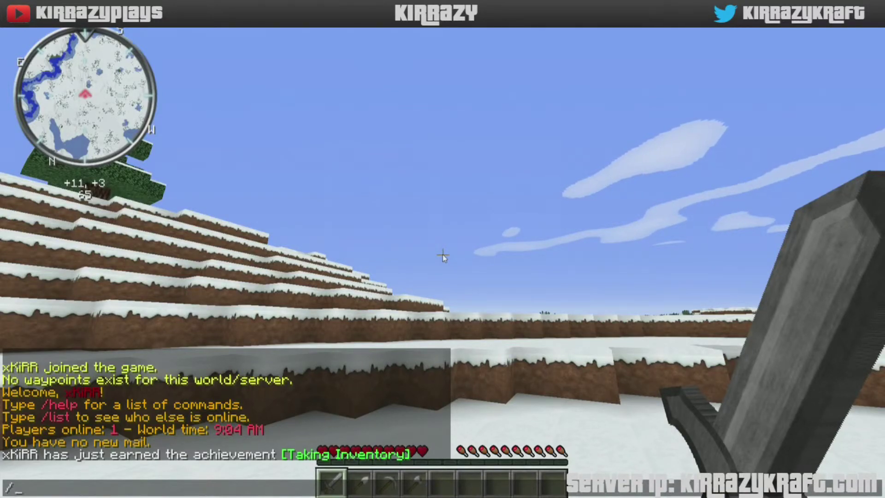
pyautogui.write('ncp')
pyautogui.press('Return')
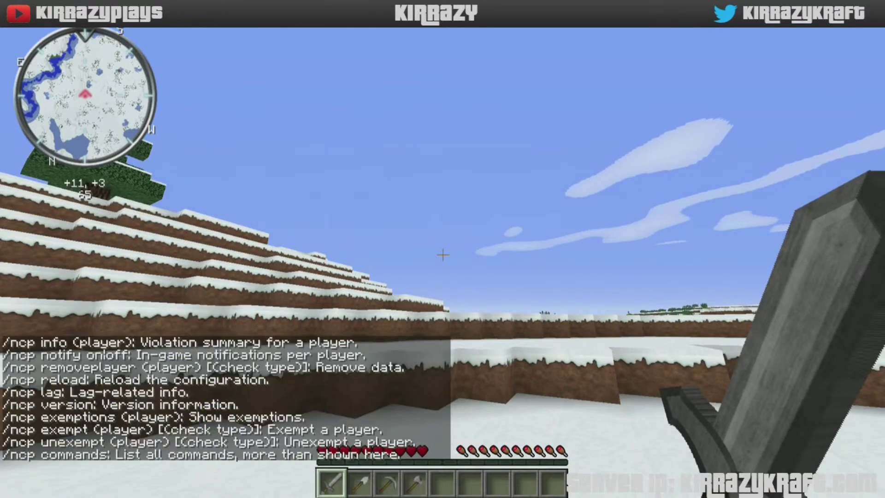
# - Reload the NoCheatPlus configuration with /ncp reload in the game chat
pyautogui.press('/')
pyautogui.write('ncp reload')
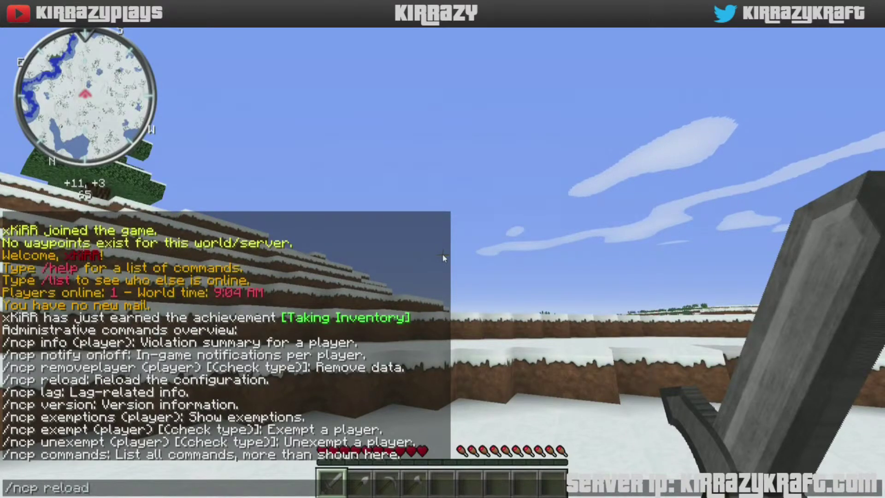
pyautogui.press('Return')
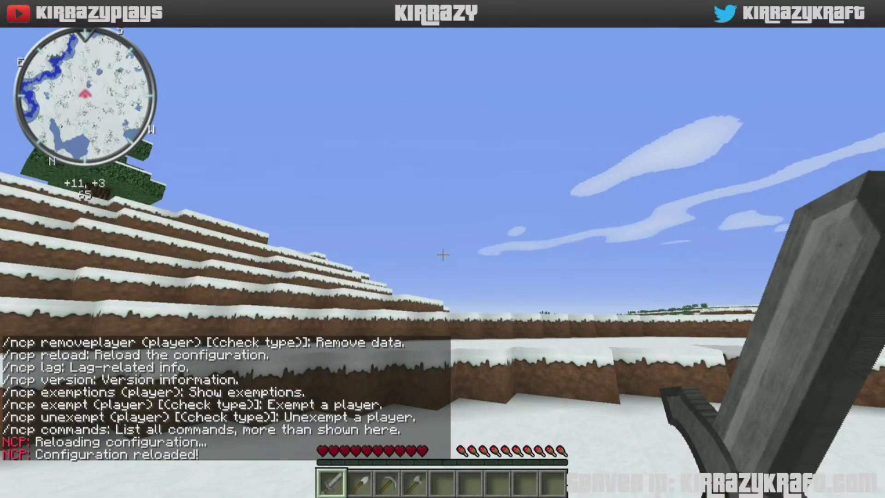
# - Test the console-only restriction by trying to run /deop on the player account in the game chat
pyautogui.press('e')
pyautogui.press('e')
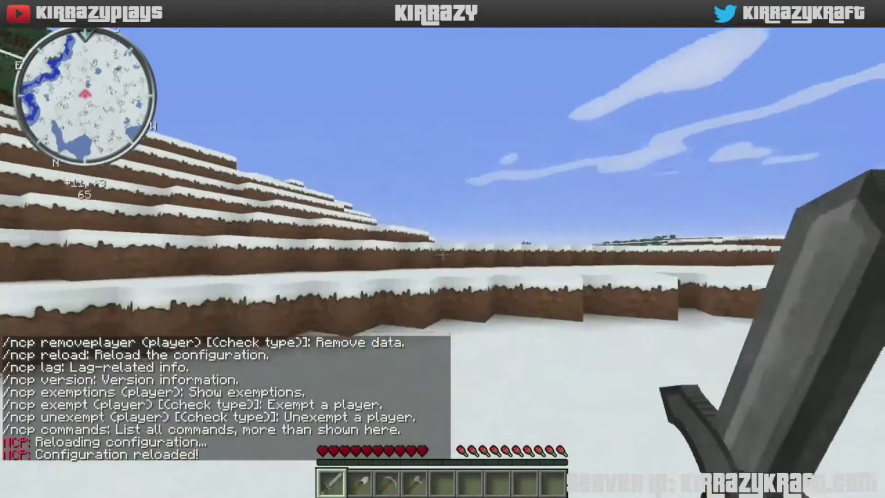
pyautogui.press('/')
pyautogui.write('deso')
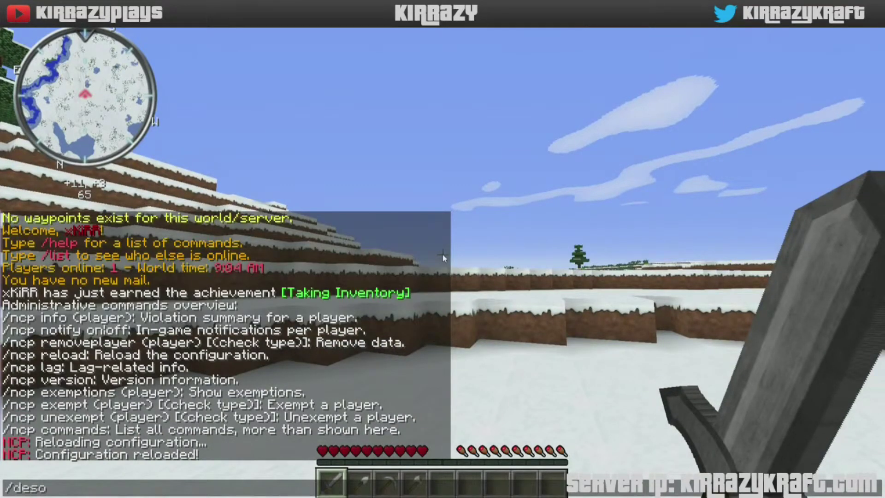
pyautogui.press('BackSpace')
pyautogui.press('BackSpace')
pyautogui.write('op xkii')
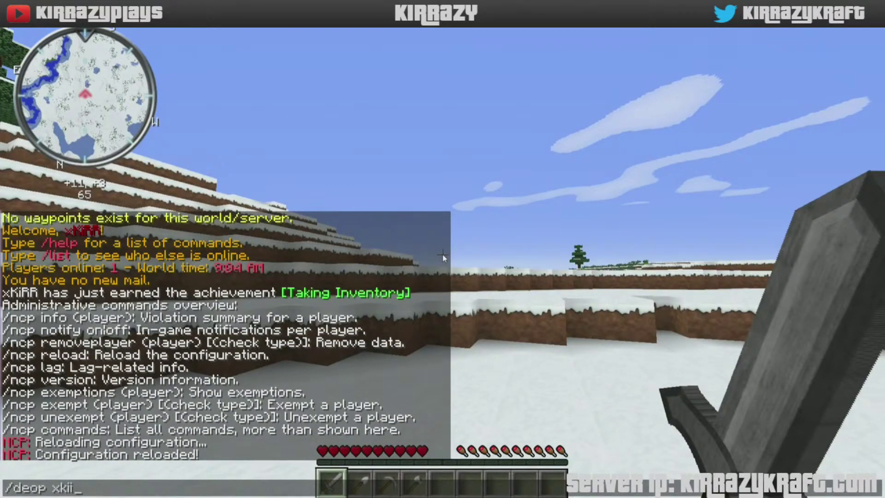
pyautogui.write('rr')
pyautogui.press('Return')
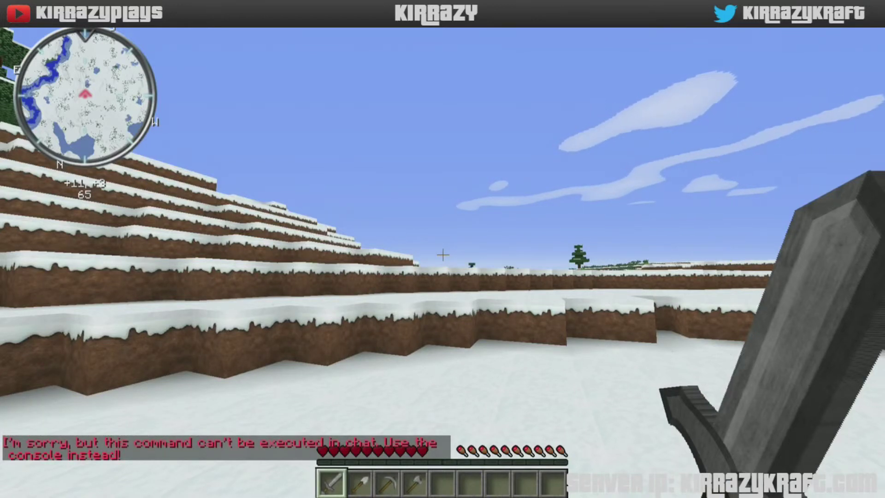
# - Return the game to windowed mode and reload the modified config.yml in Notepad++
pyautogui.press('e')
pyautogui.press('F11')
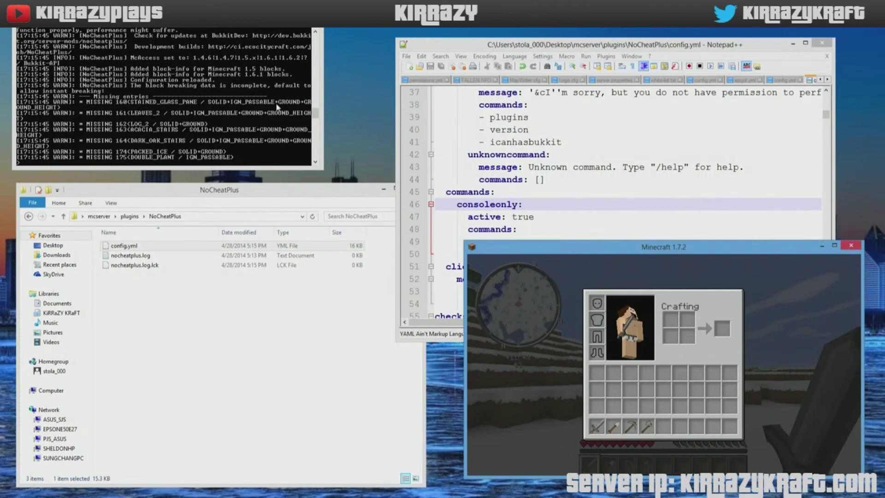
pyautogui.click(235, 89)
pyautogui.click(610, 129)
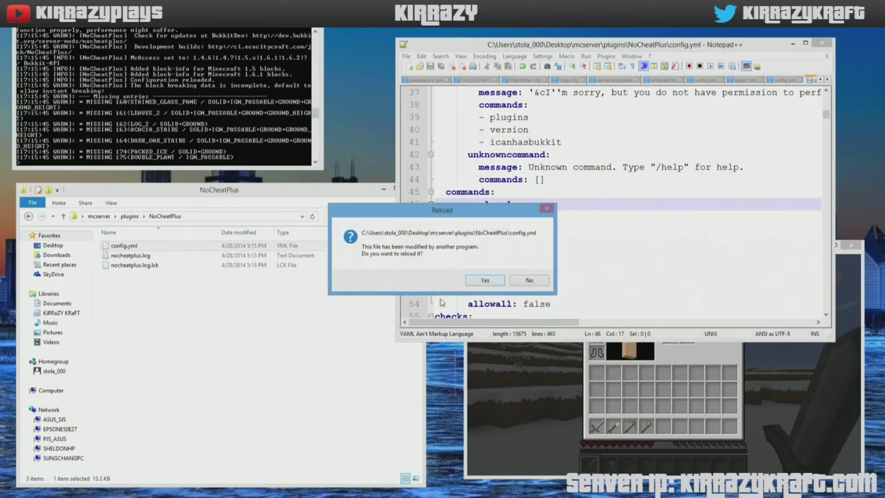
pyautogui.click(484, 280)
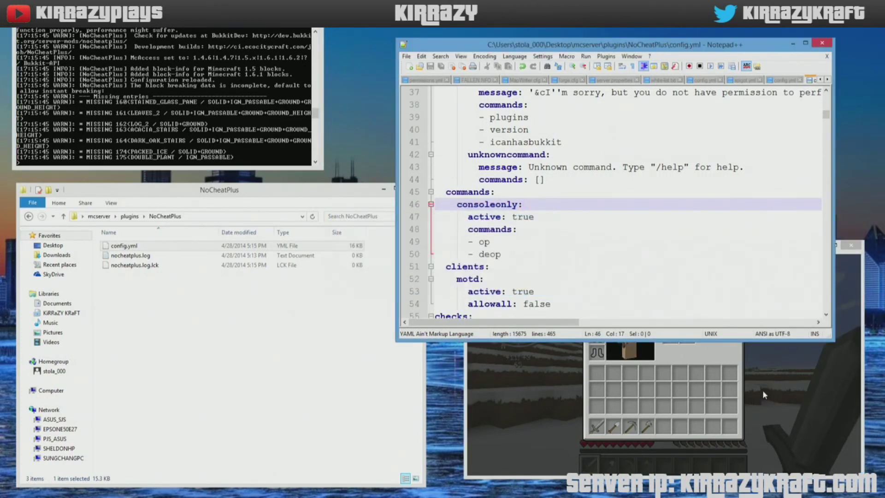